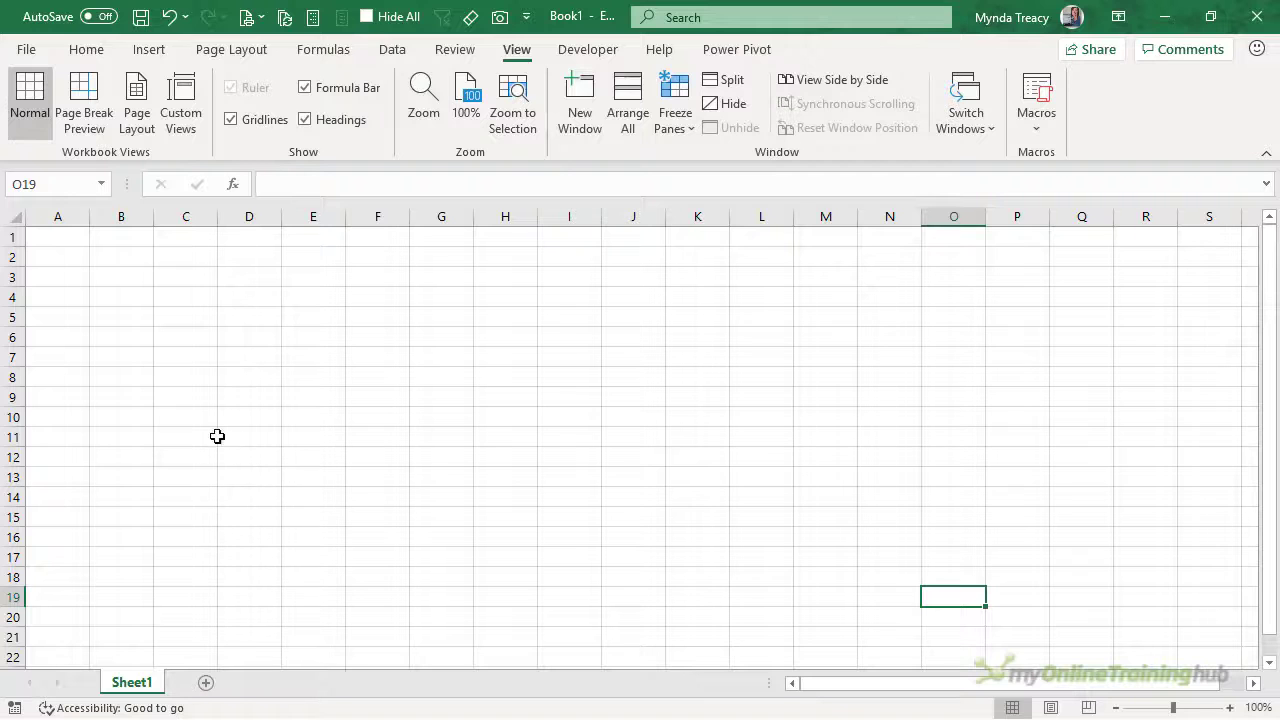
# Step: Bring up Save As for the new workbook and select the proposed file name Book1.xlsx
pyautogui.click(26, 50)
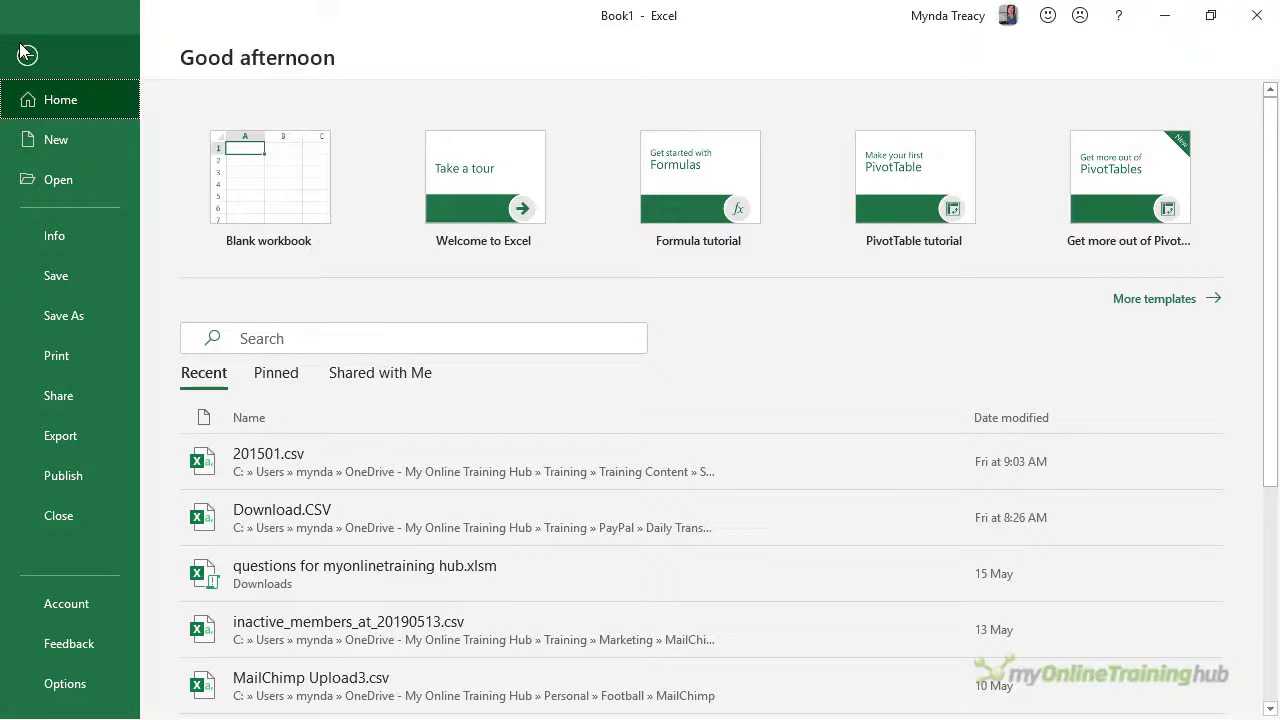
pyautogui.click(67, 276)
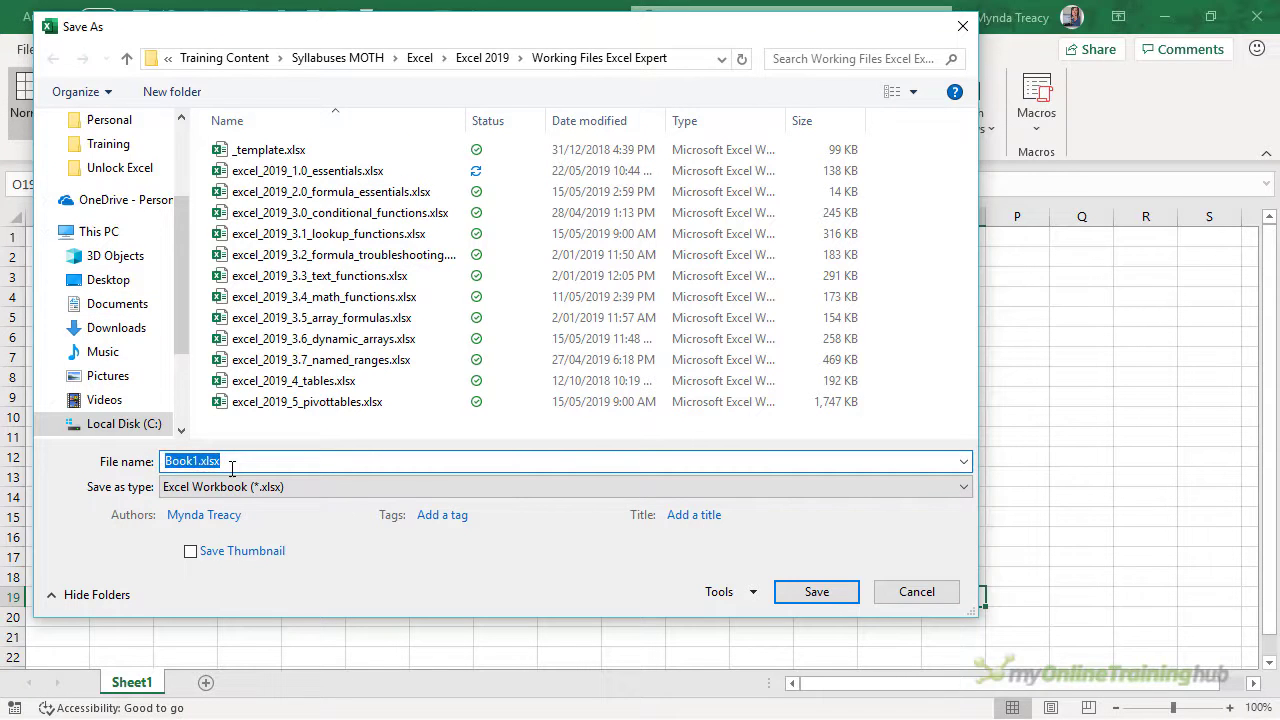
pyautogui.moveTo(225, 467); pyautogui.dragTo(199, 466)
pyautogui.click(218, 461)
pyautogui.moveTo(201, 461); pyautogui.dragTo(153, 461)
# Step: Keep the Excel Workbook (*.xlsx) file type and save the workbook as Book1.xlsx
pyautogui.click(337, 480)
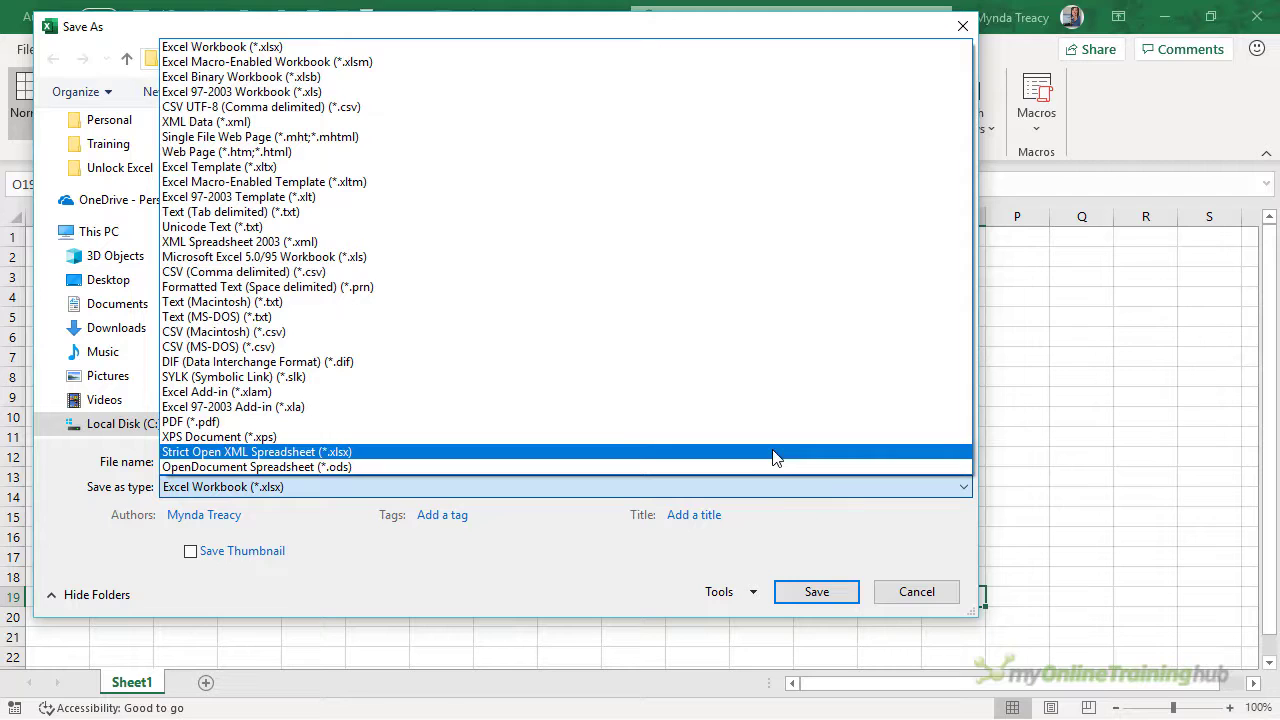
pyautogui.click(774, 490)
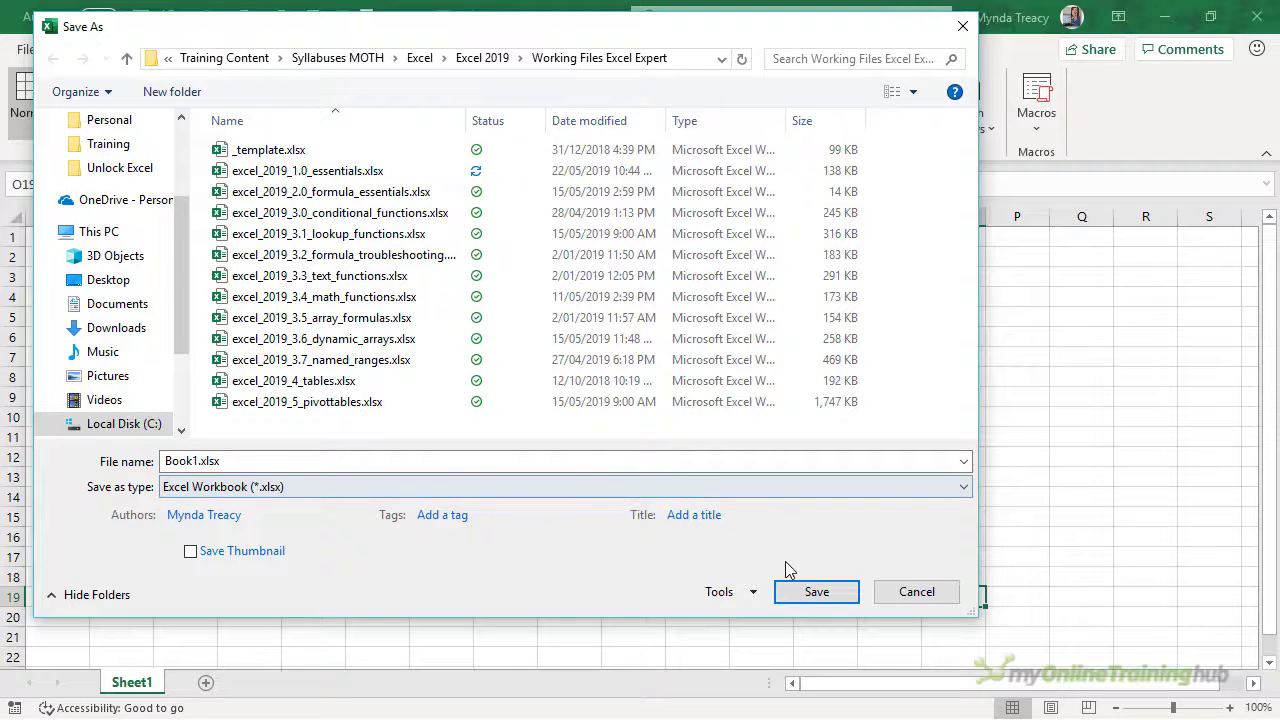
pyautogui.click(816, 592)
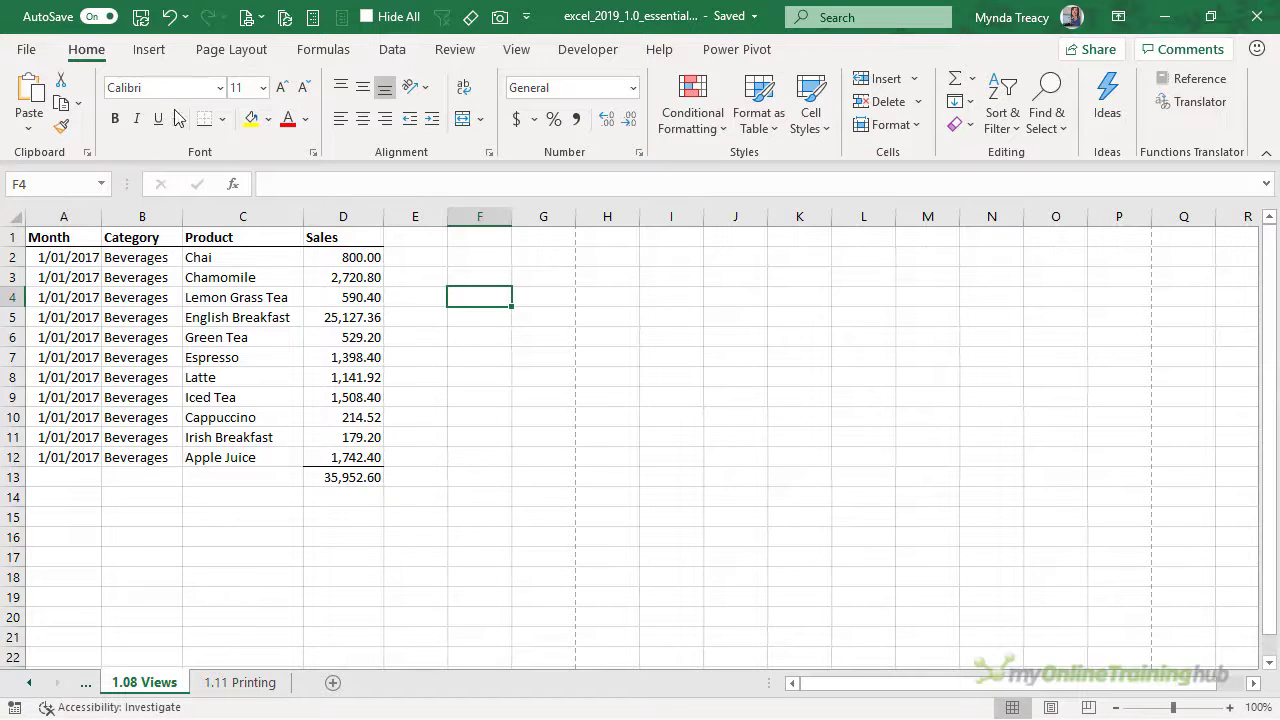
# Step: Switch AutoSave off and back on, enter 12313 in cell F4, and save with Ctrl+S
pyautogui.click(99, 18)
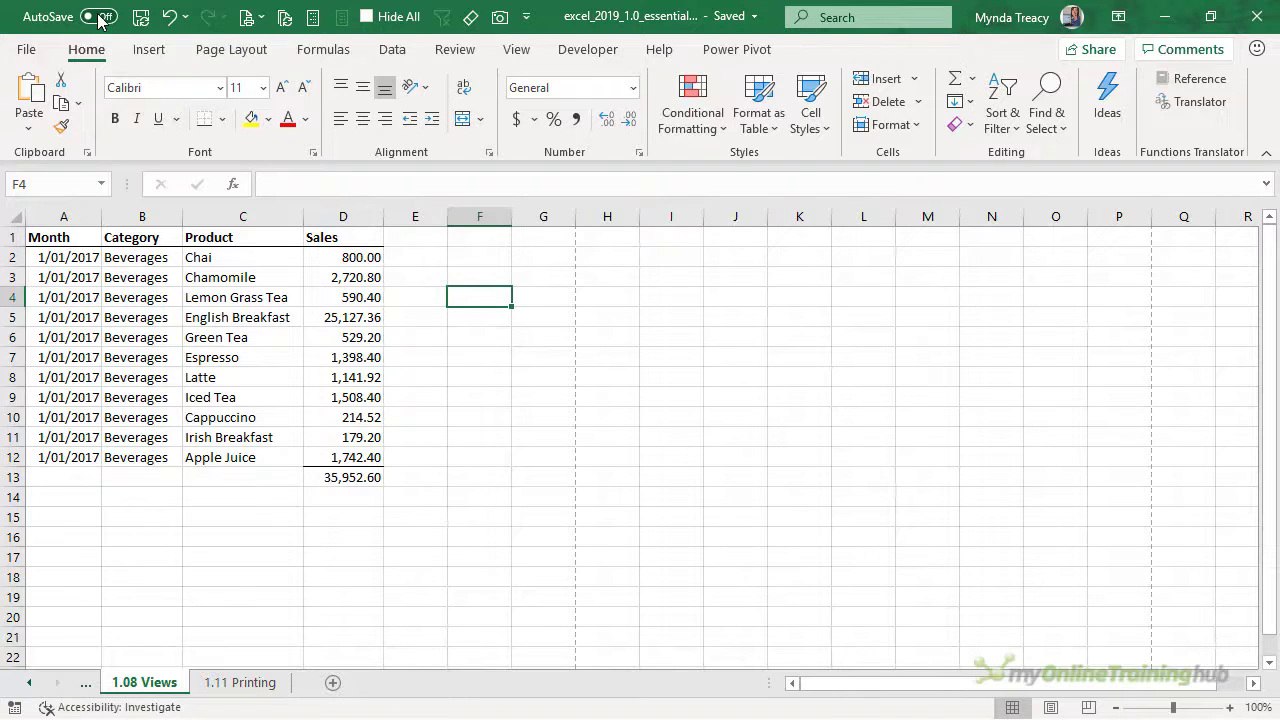
pyautogui.click(99, 18)
pyautogui.write('12313')
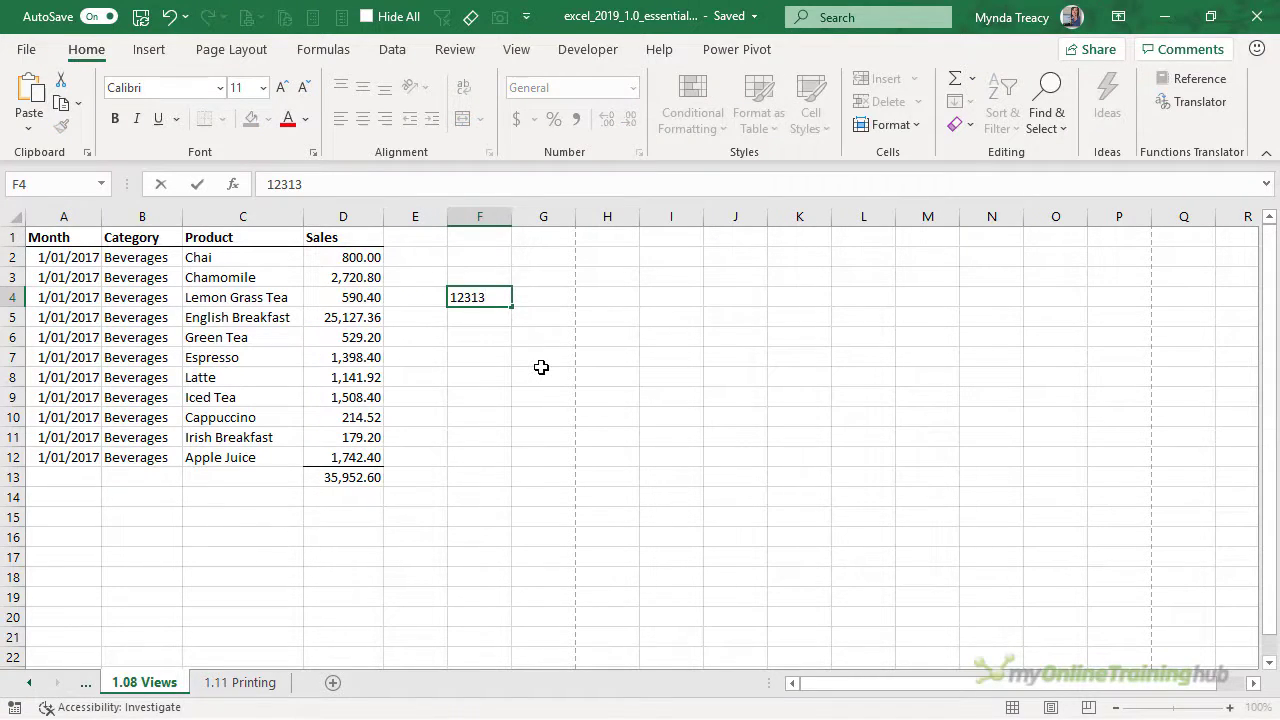
pyautogui.press('Return')
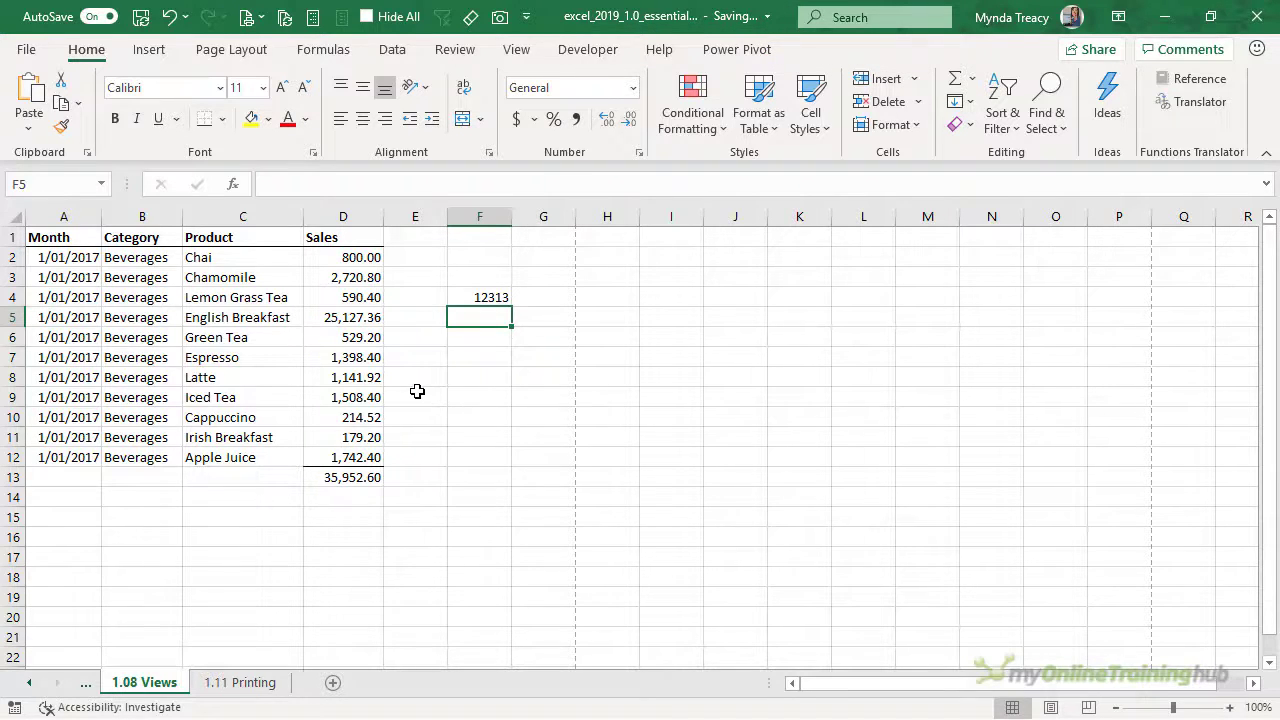
pyautogui.hotkey('ctrl', 's')
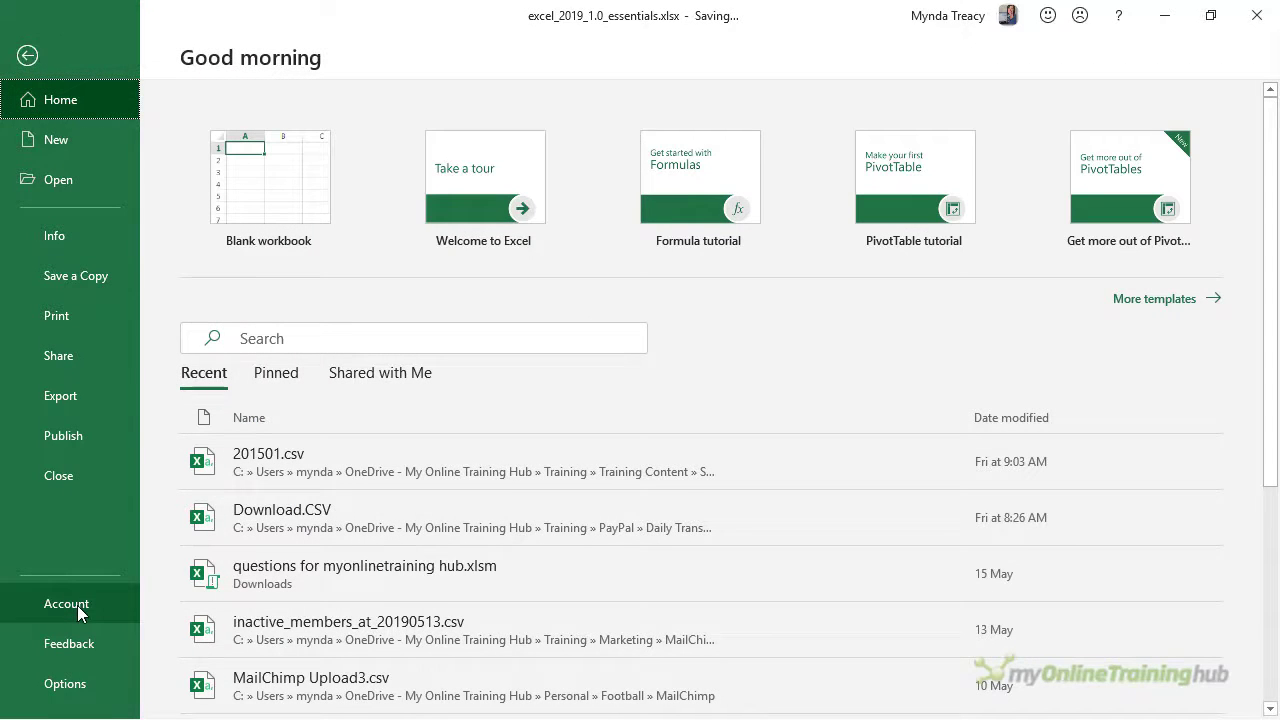
pyautogui.press('Escape')
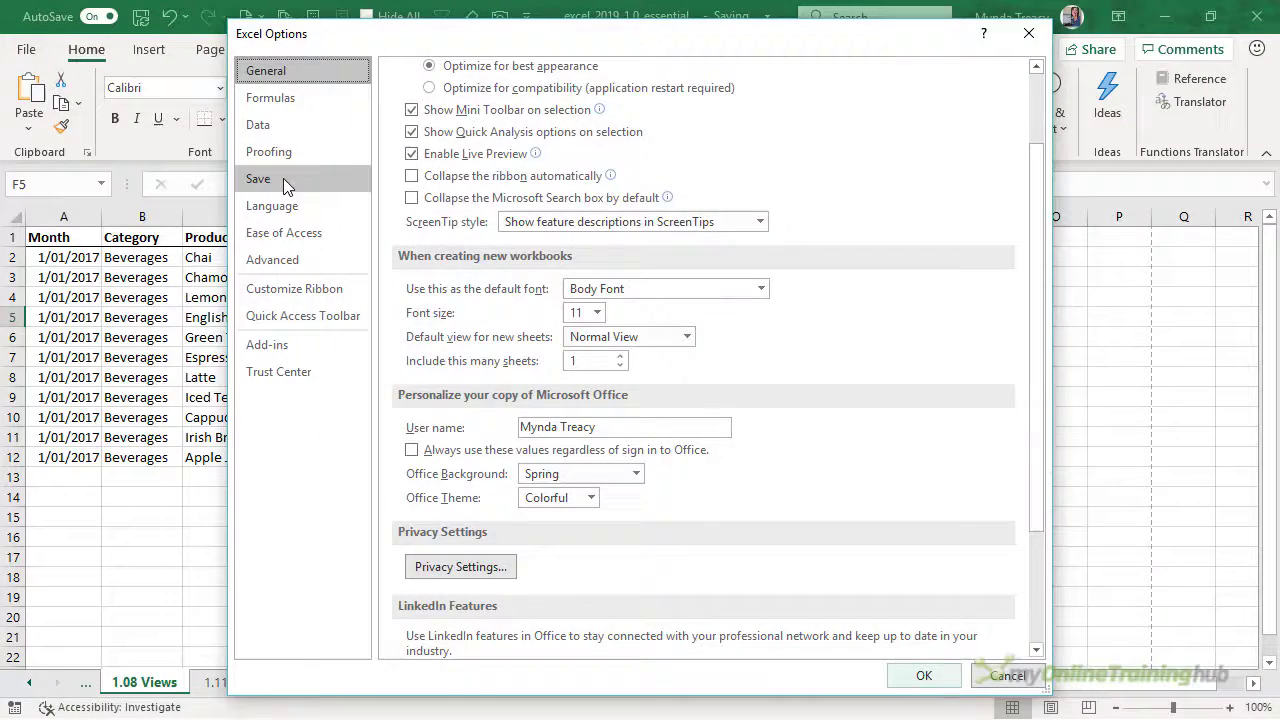
pyautogui.click(285, 182)
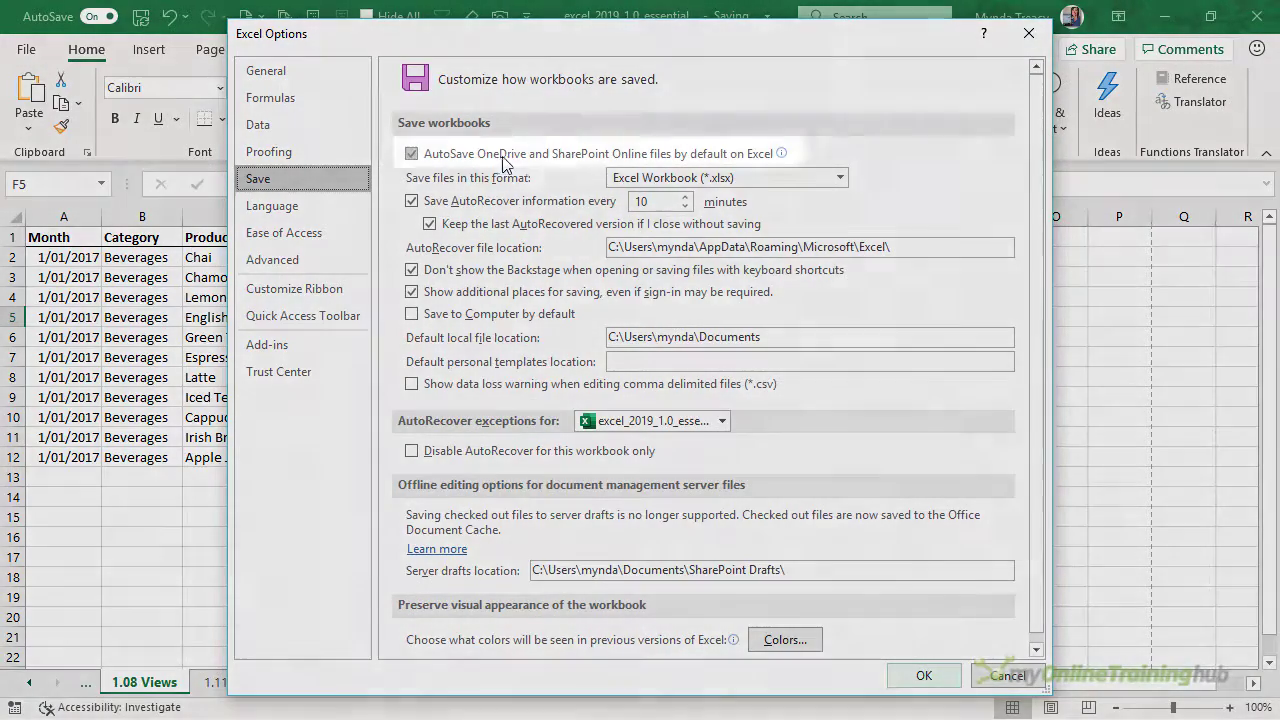
pyautogui.moveTo(540, 163)
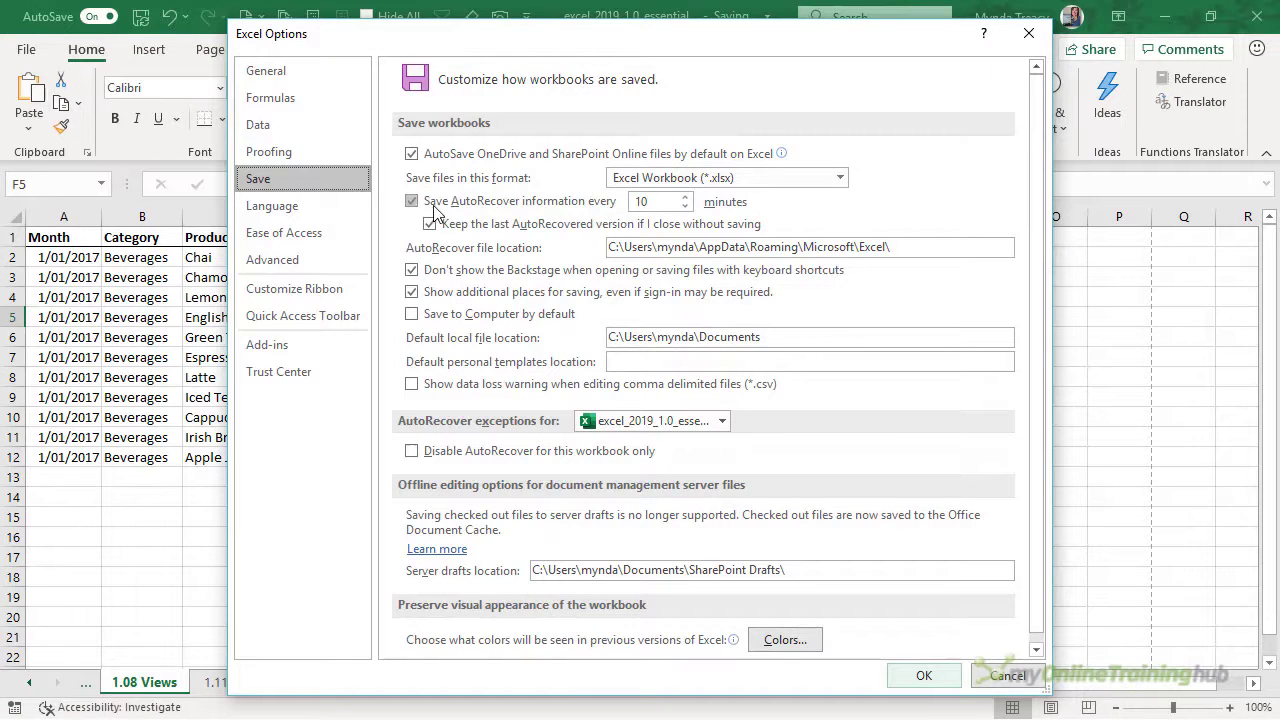
pyautogui.doubleClick(650, 203)
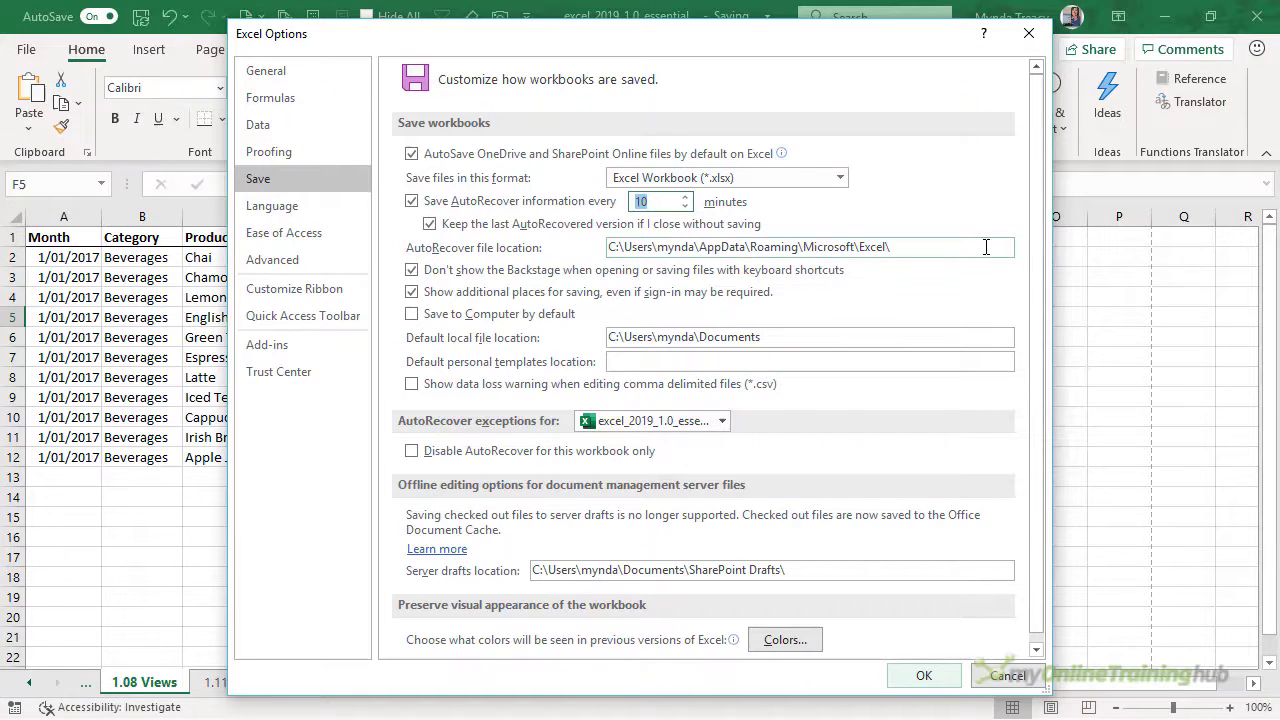
pyautogui.moveTo(972, 246); pyautogui.dragTo(548, 272)
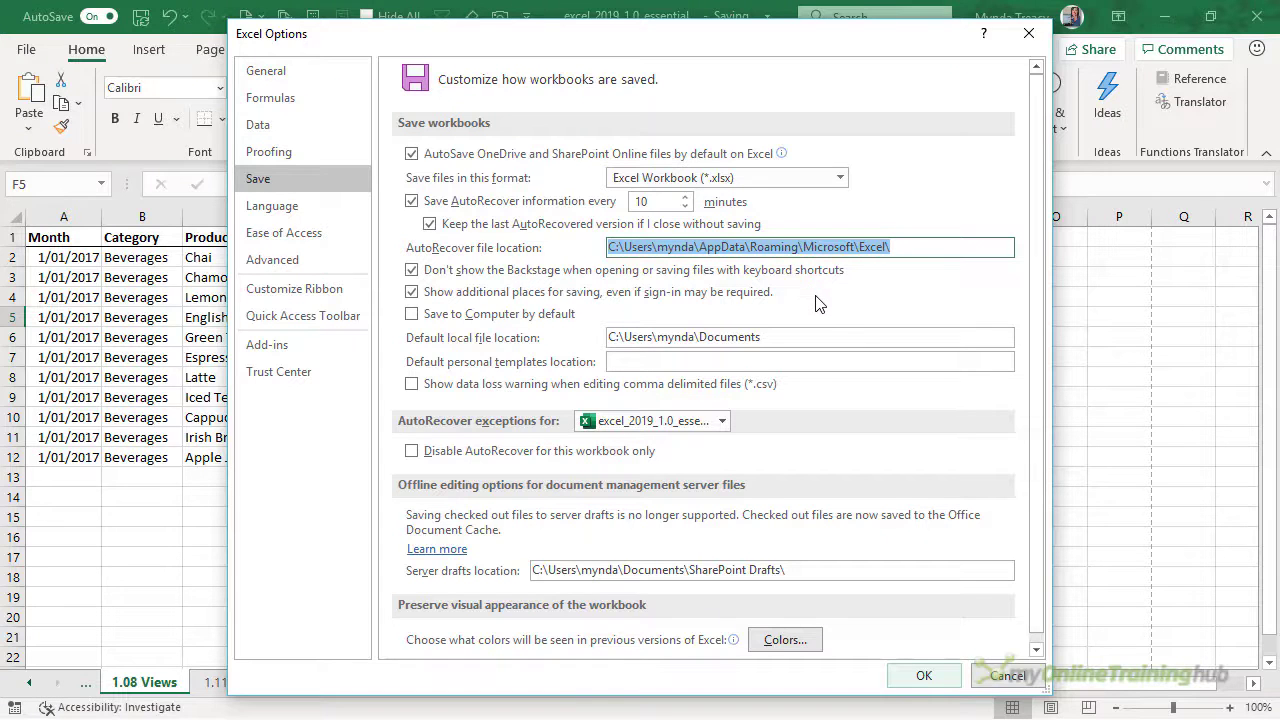
pyautogui.click(1005, 676)
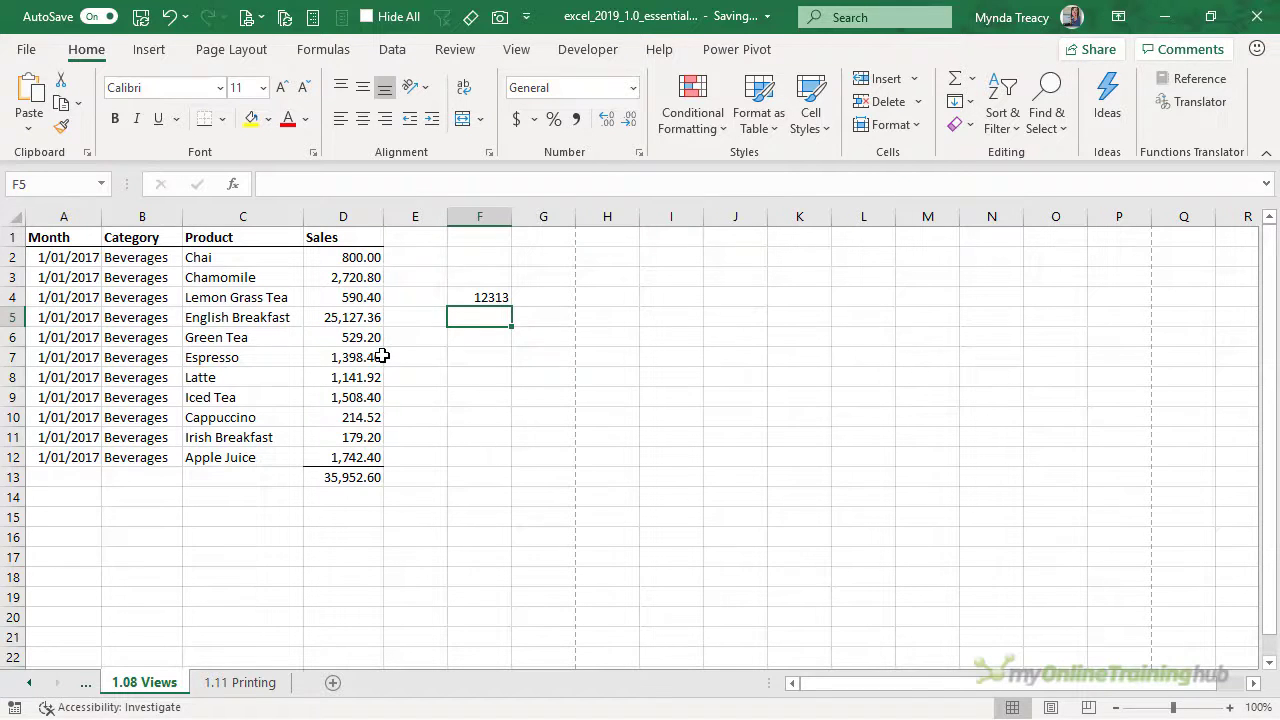
pyautogui.click(46, 50)
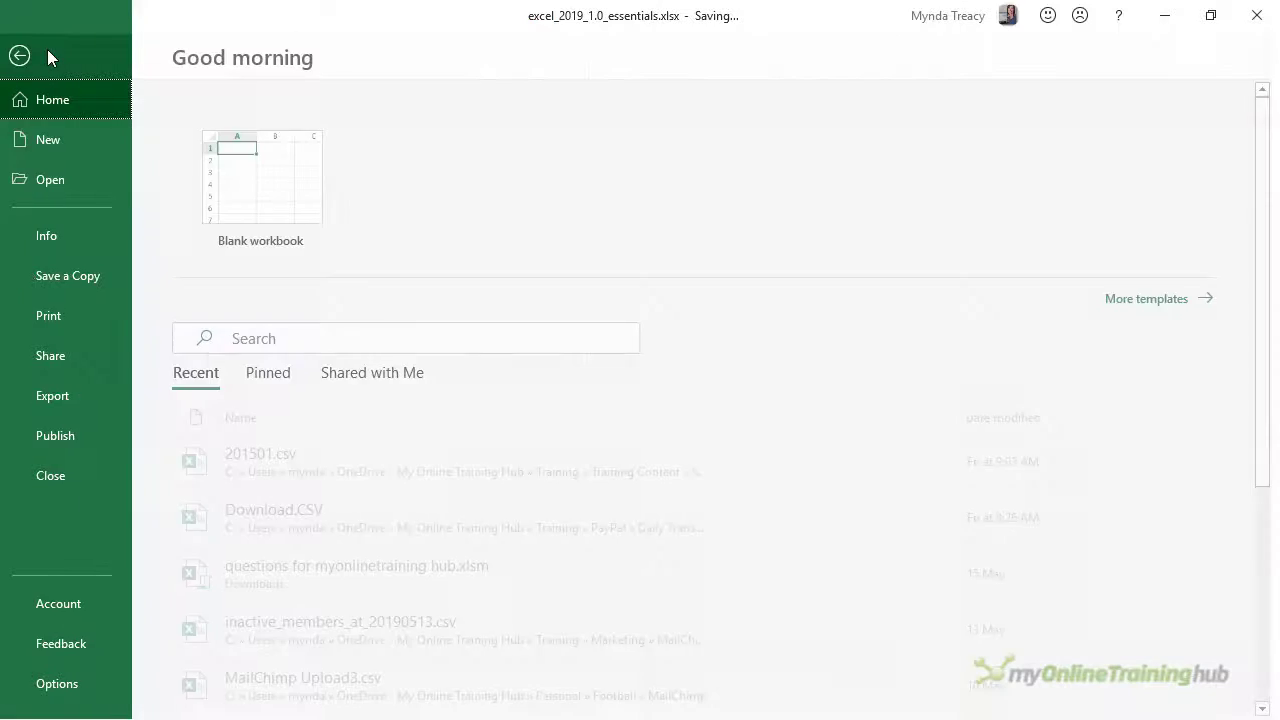
pyautogui.click(106, 279)
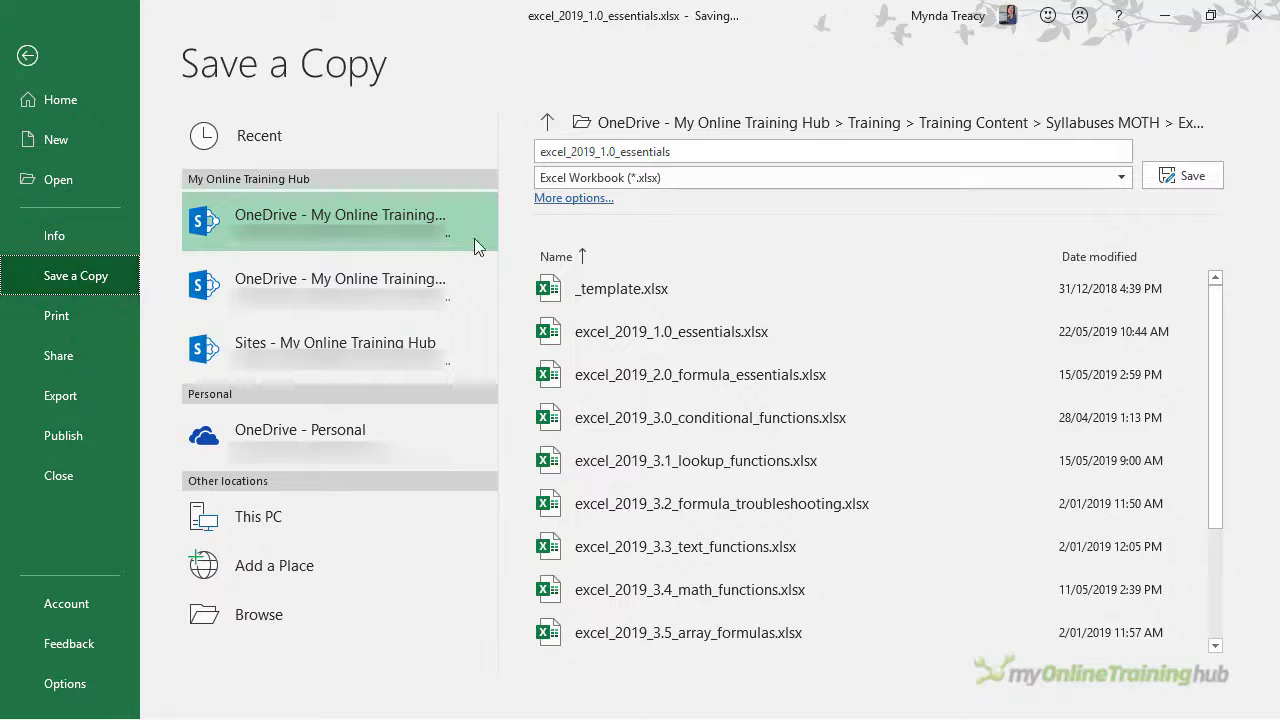
pyautogui.moveTo(668, 151); pyautogui.dragTo(505, 158)
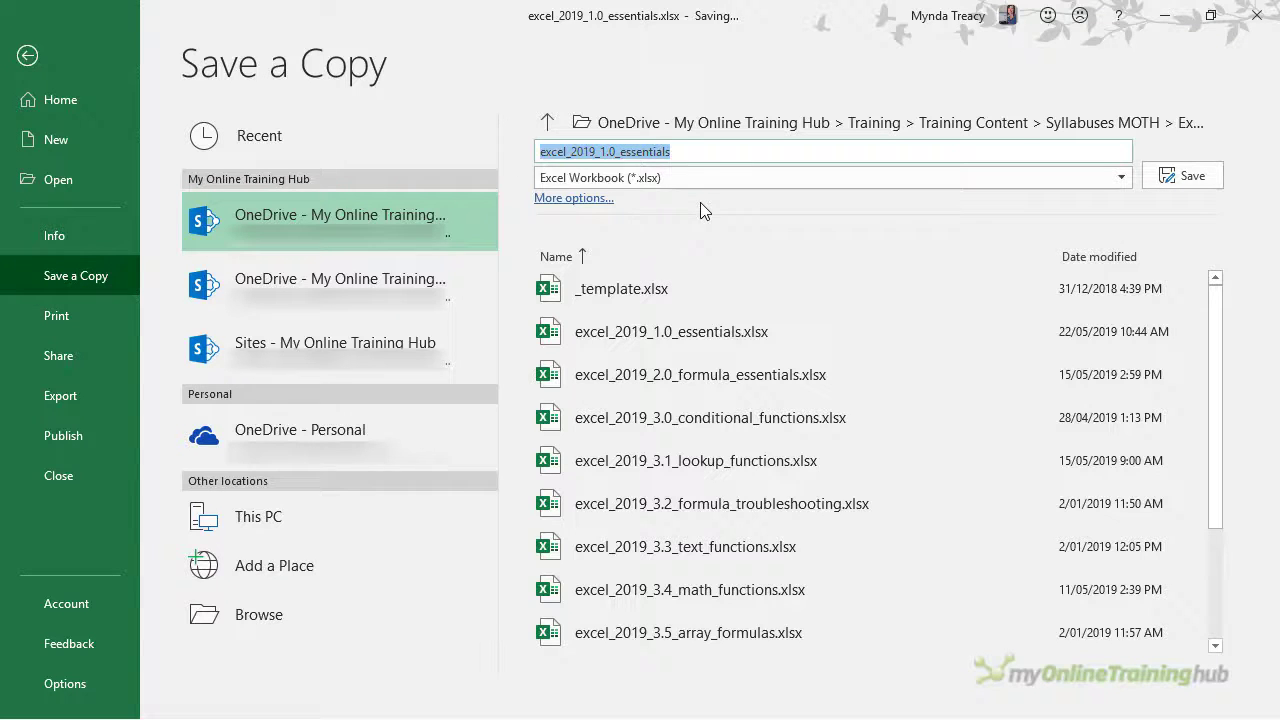
pyautogui.click(709, 175)
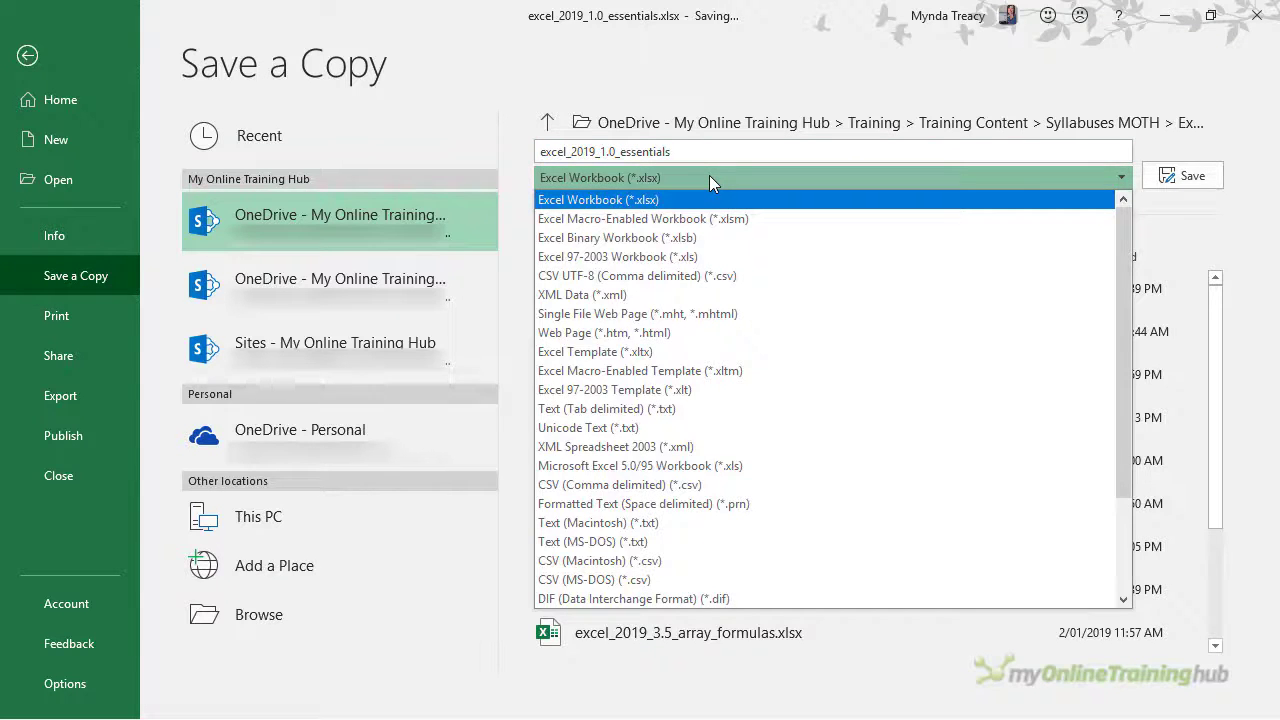
pyautogui.click(709, 175)
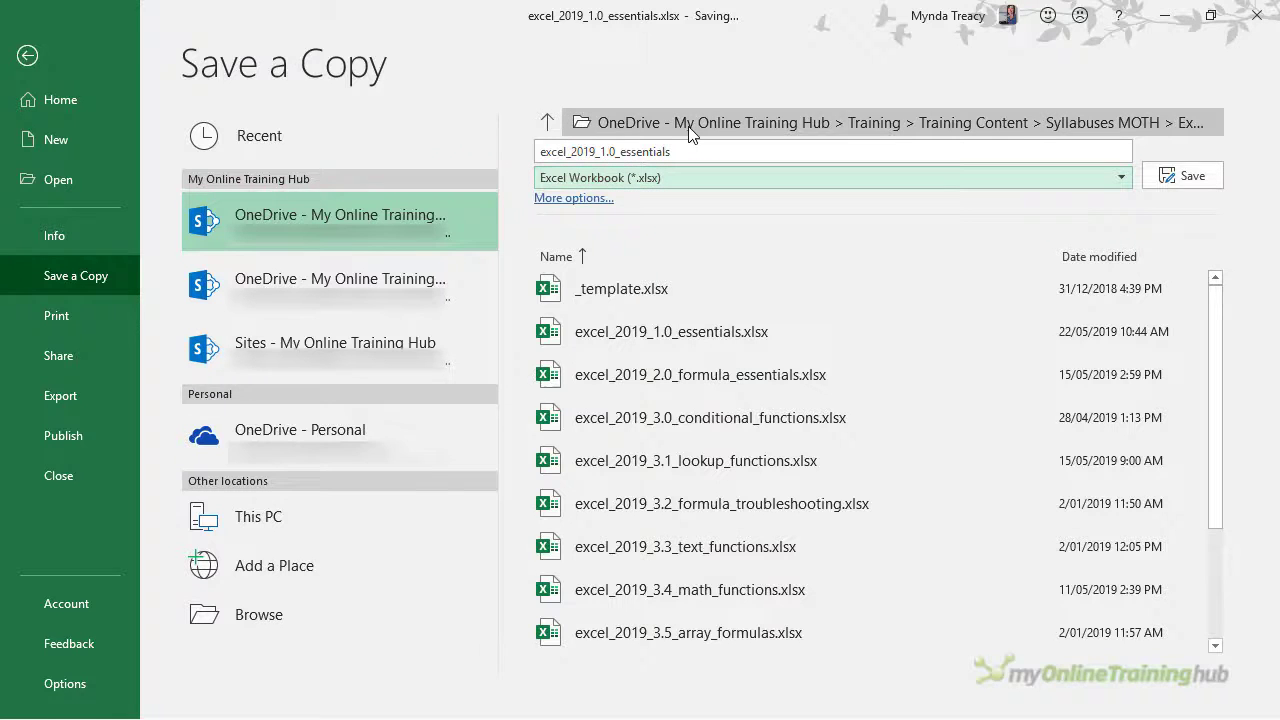
pyautogui.press('Return')
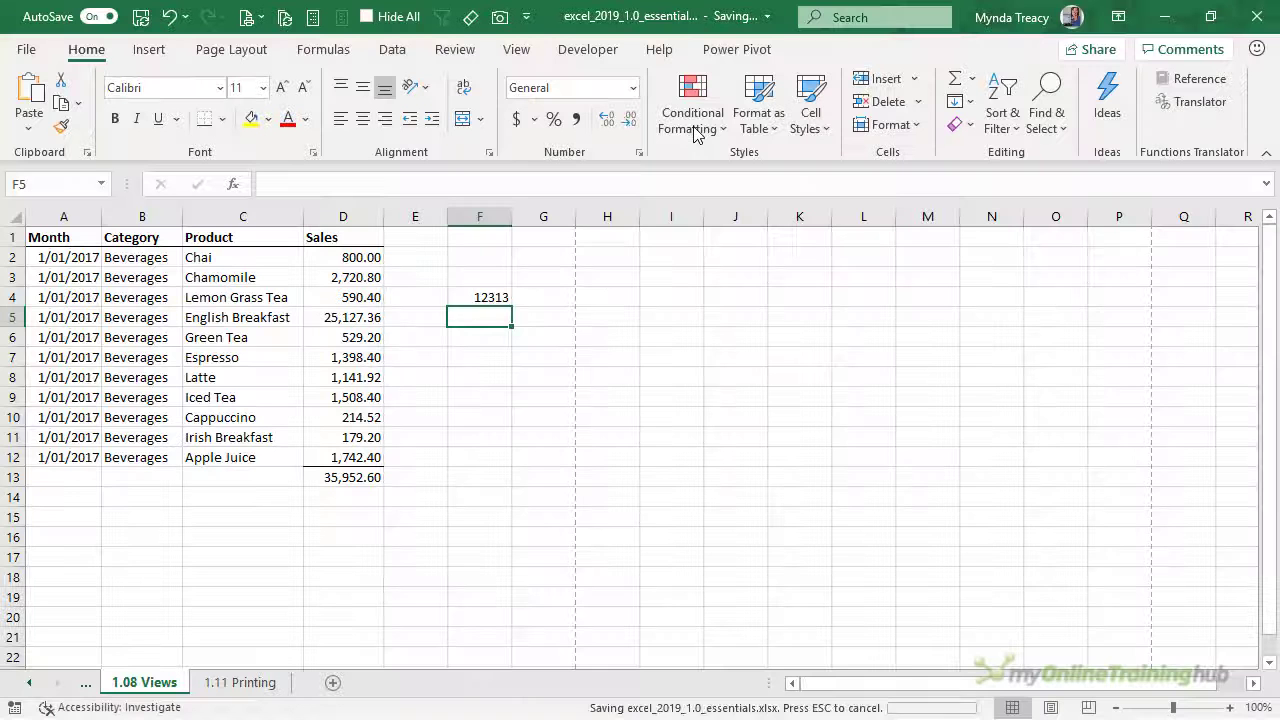
pyautogui.press('F12')
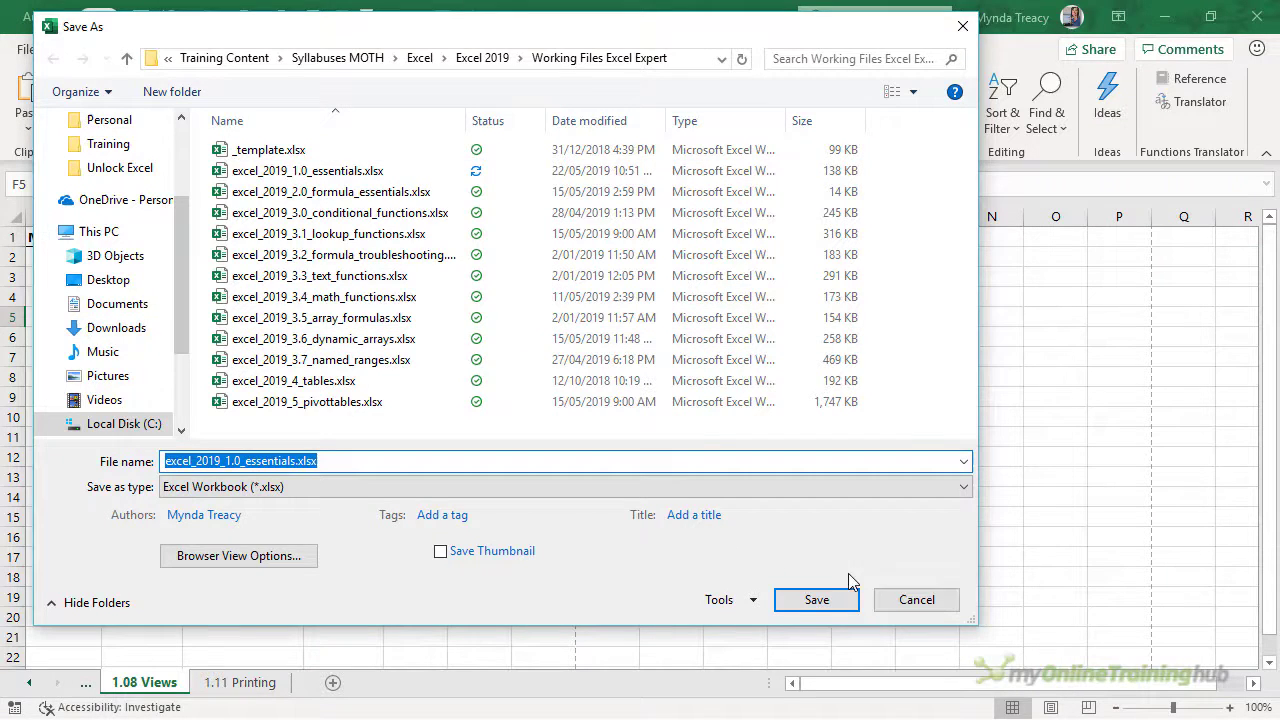
pyautogui.click(893, 604)
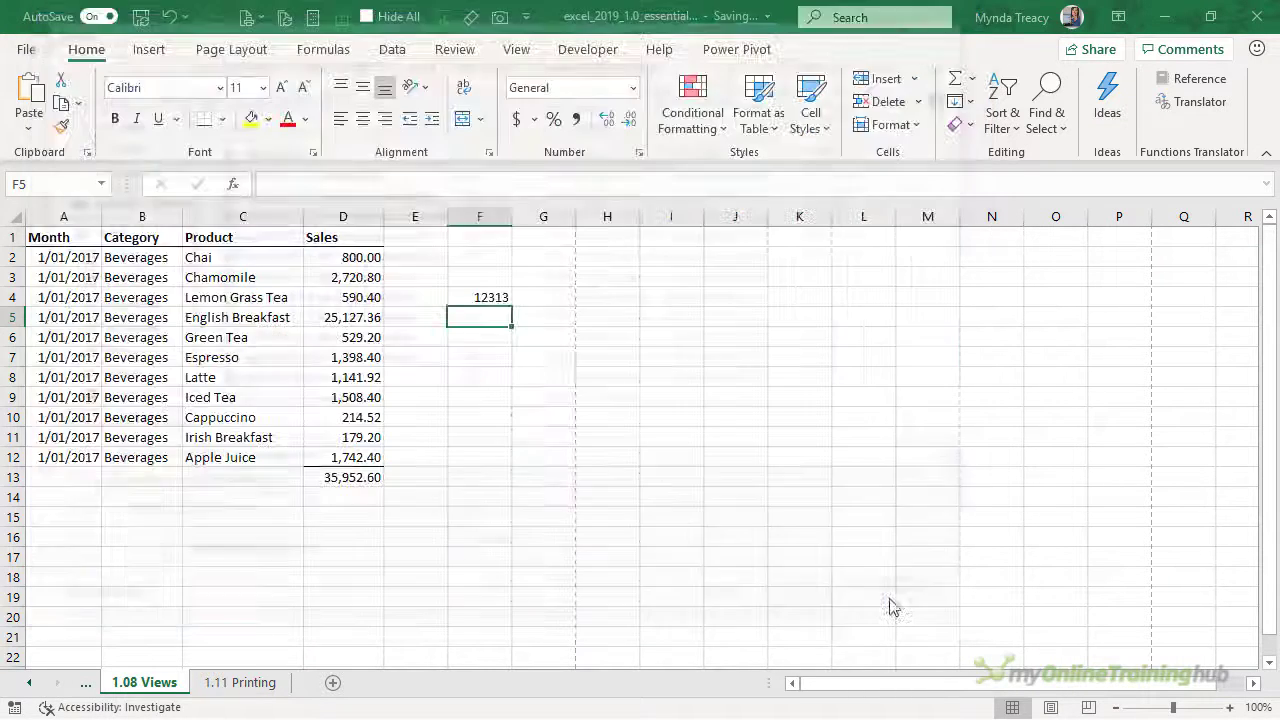
pyautogui.click(26, 49)
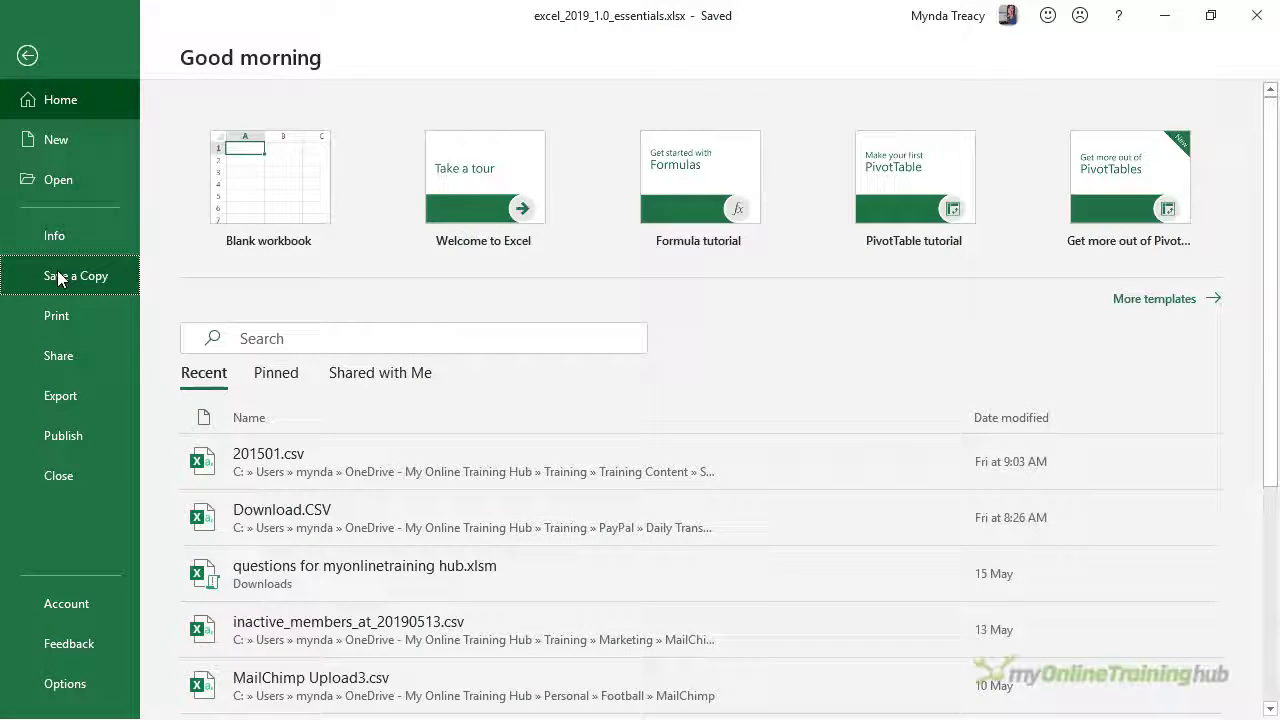
pyautogui.click(58, 277)
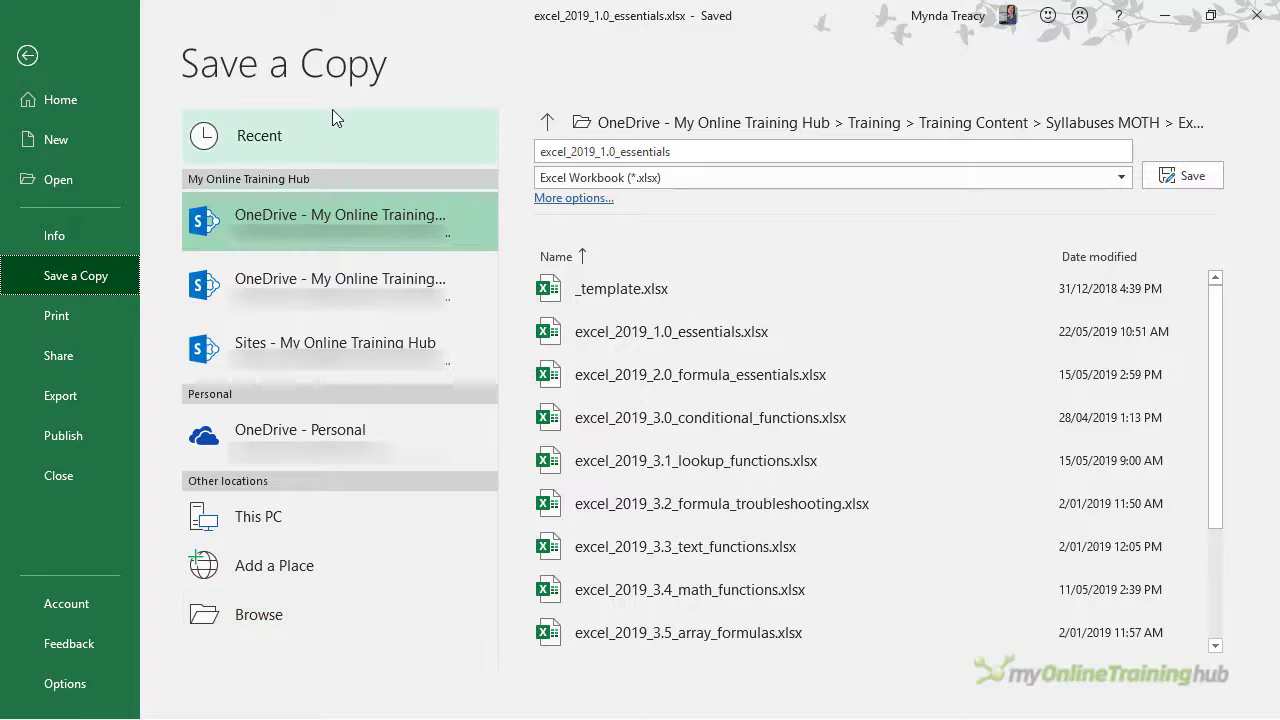
pyautogui.press('F12')
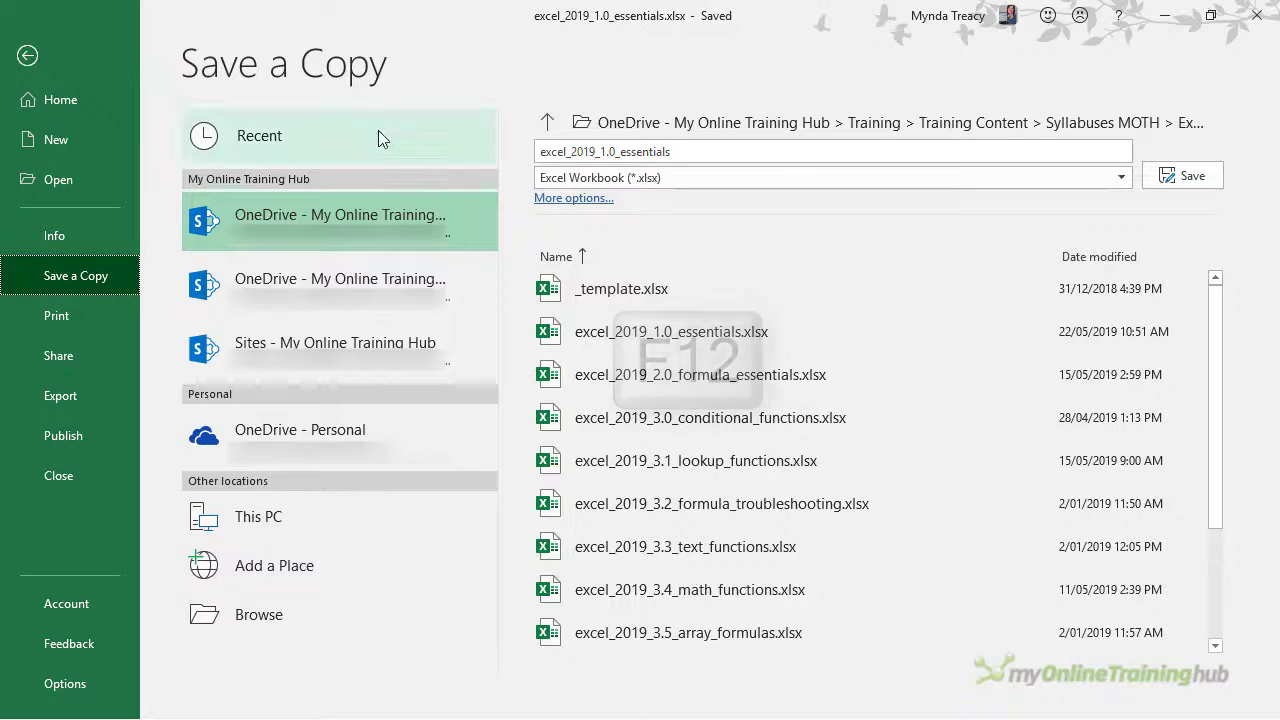
pyautogui.click(89, 43)
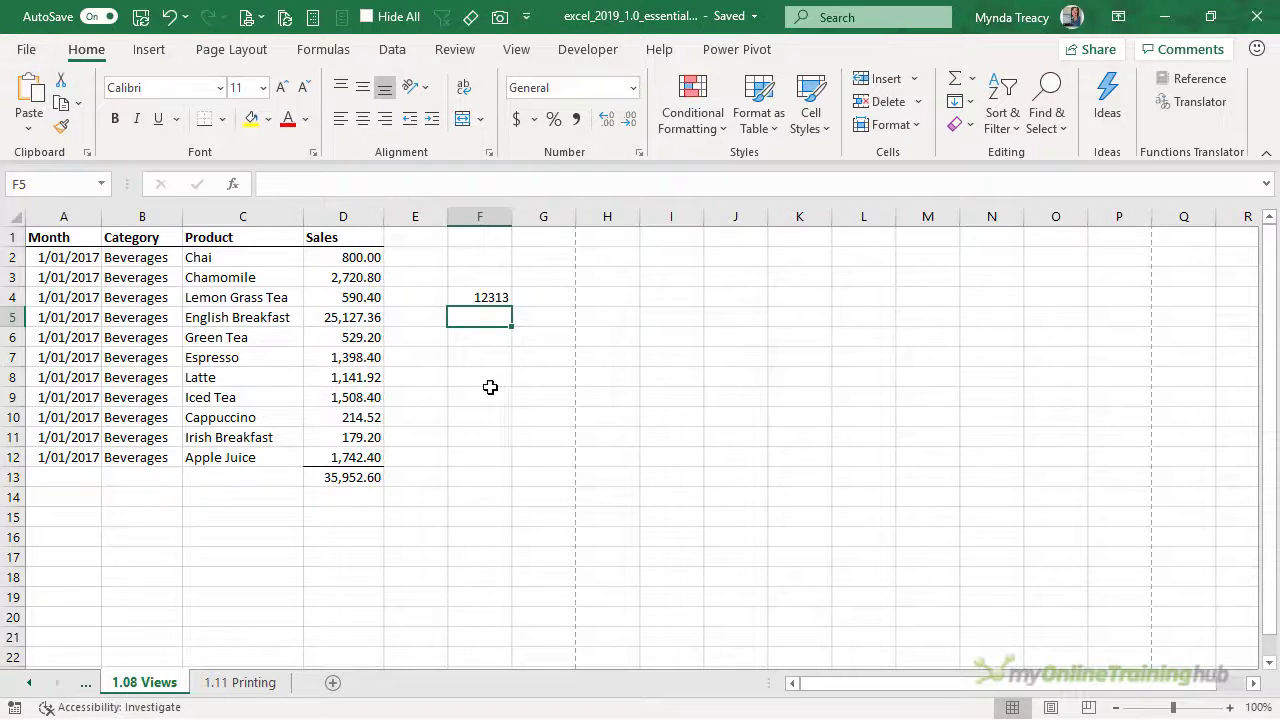
pyautogui.press('F12')
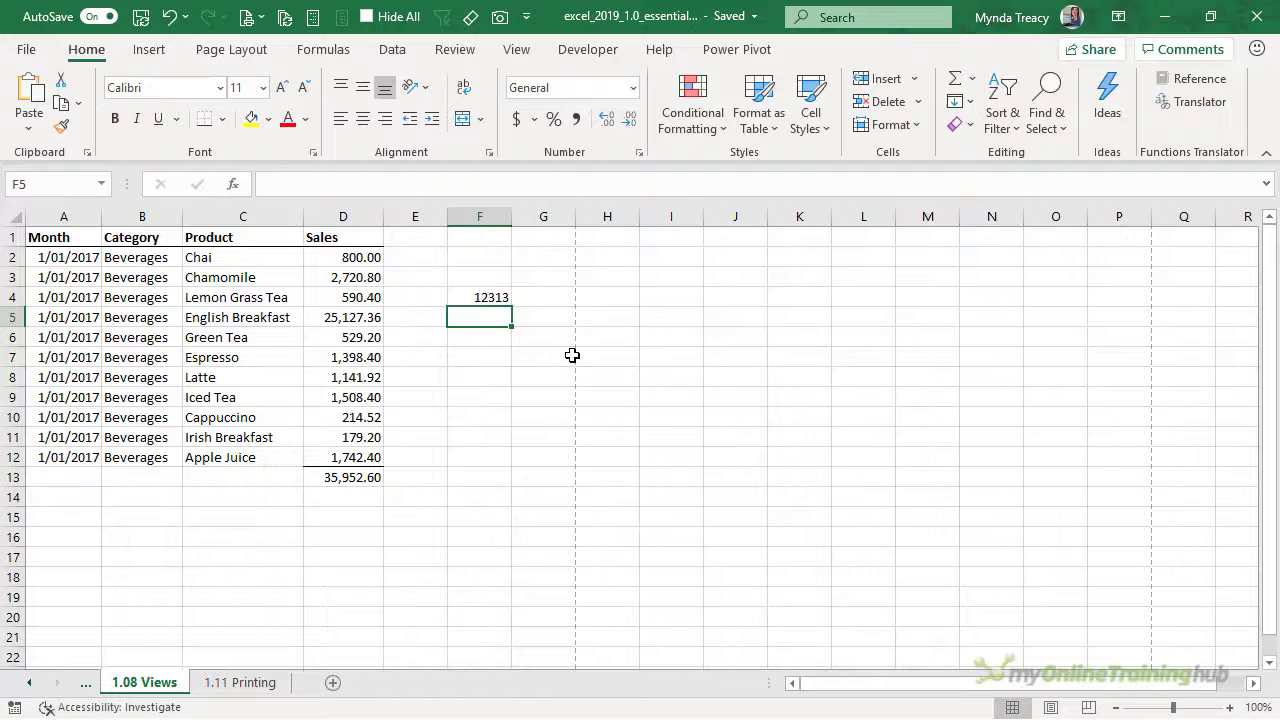
pyautogui.click(755, 17)
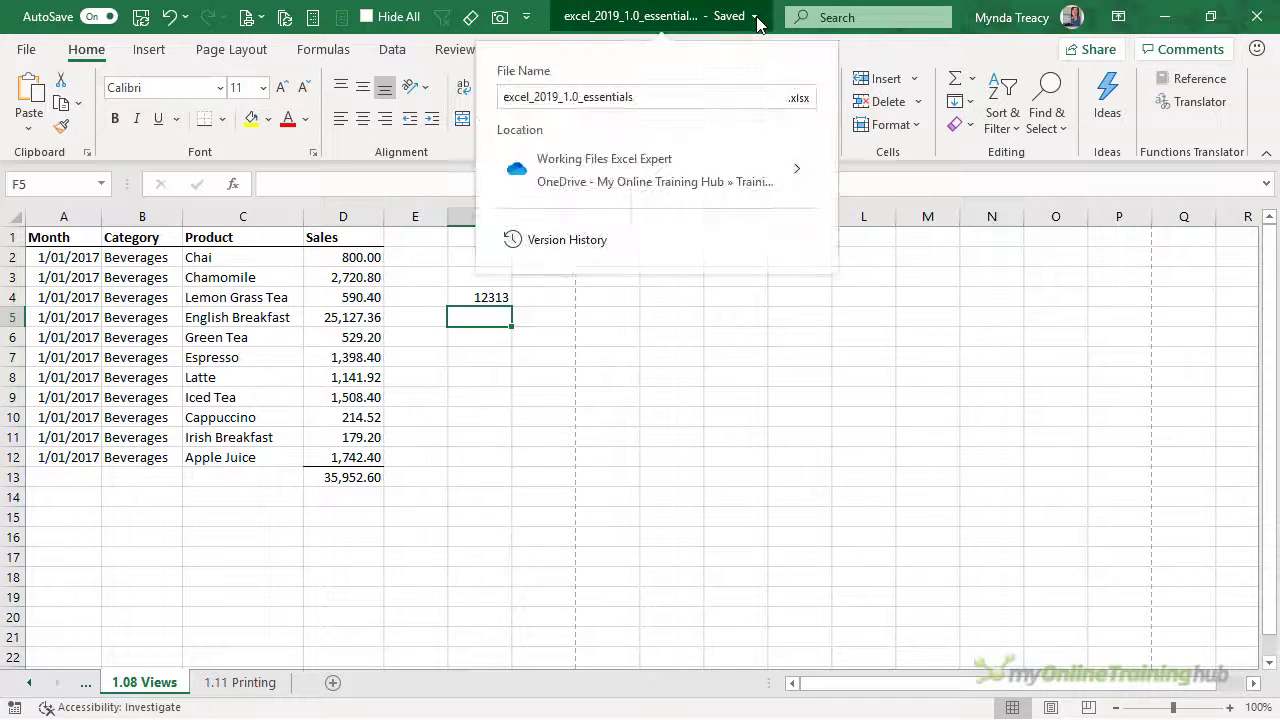
pyautogui.click(715, 98)
pyautogui.moveTo(497, 97); pyautogui.dragTo(646, 99)
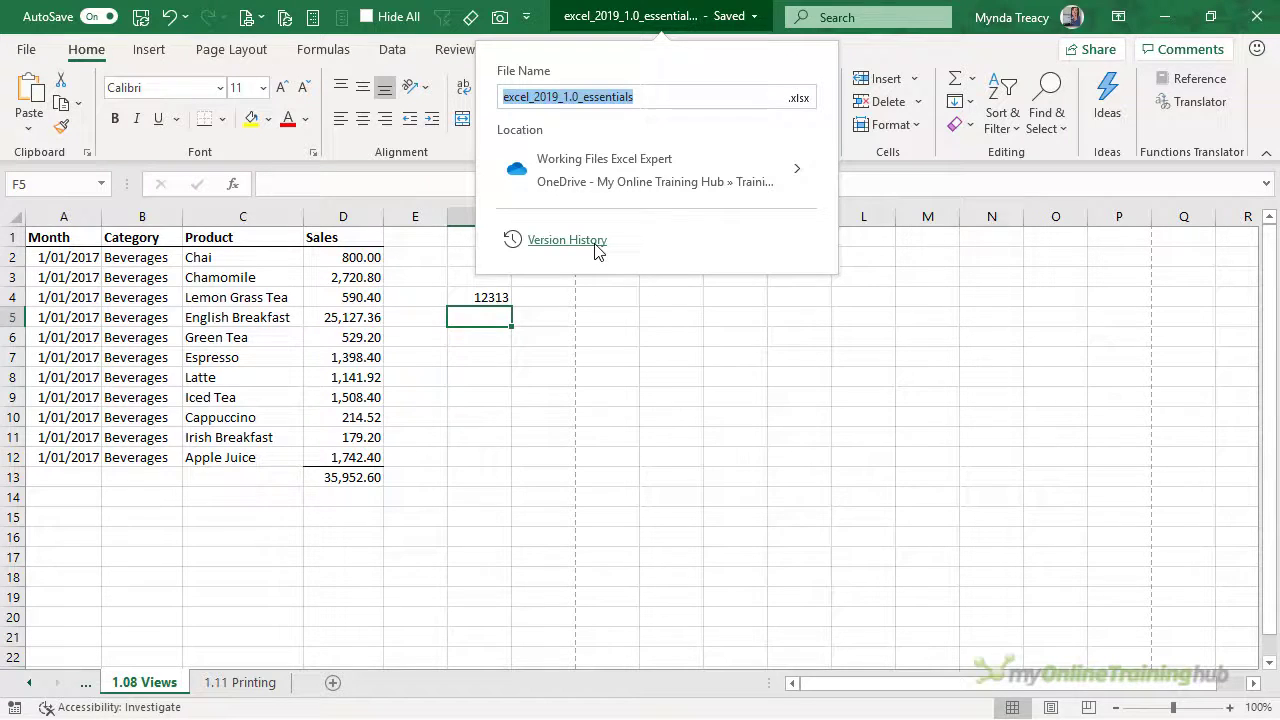
pyautogui.click(476, 314)
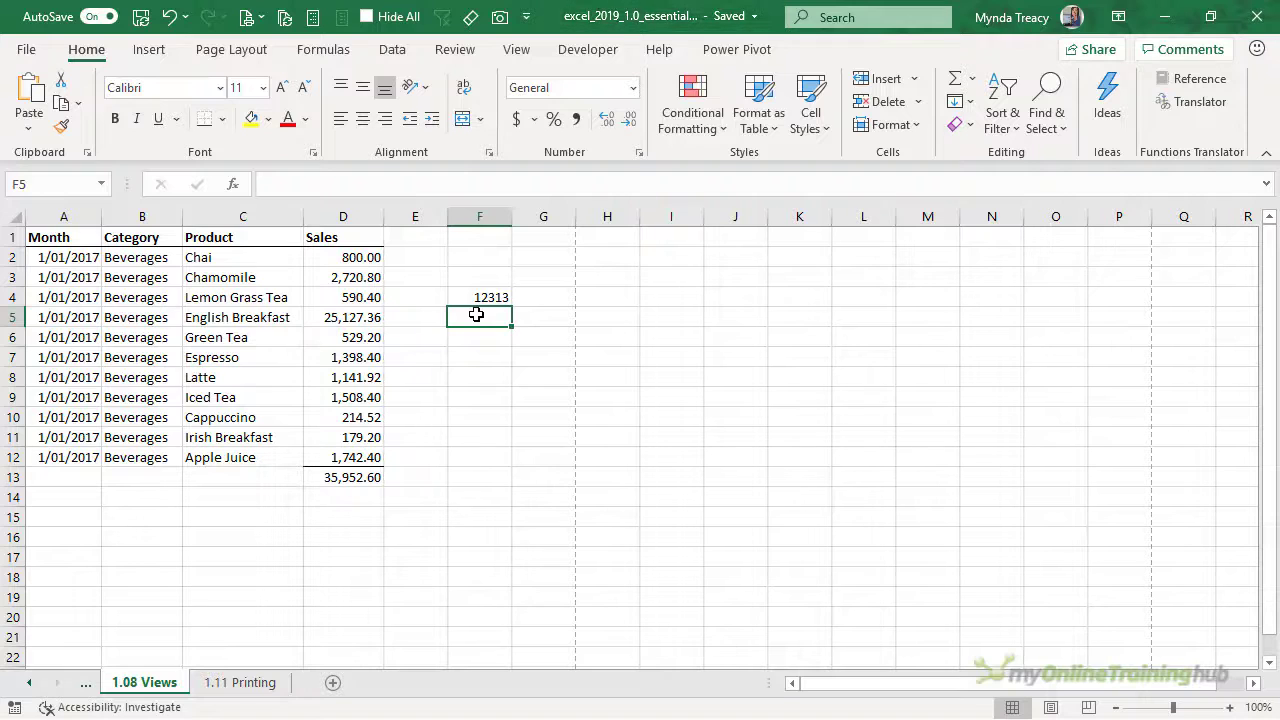